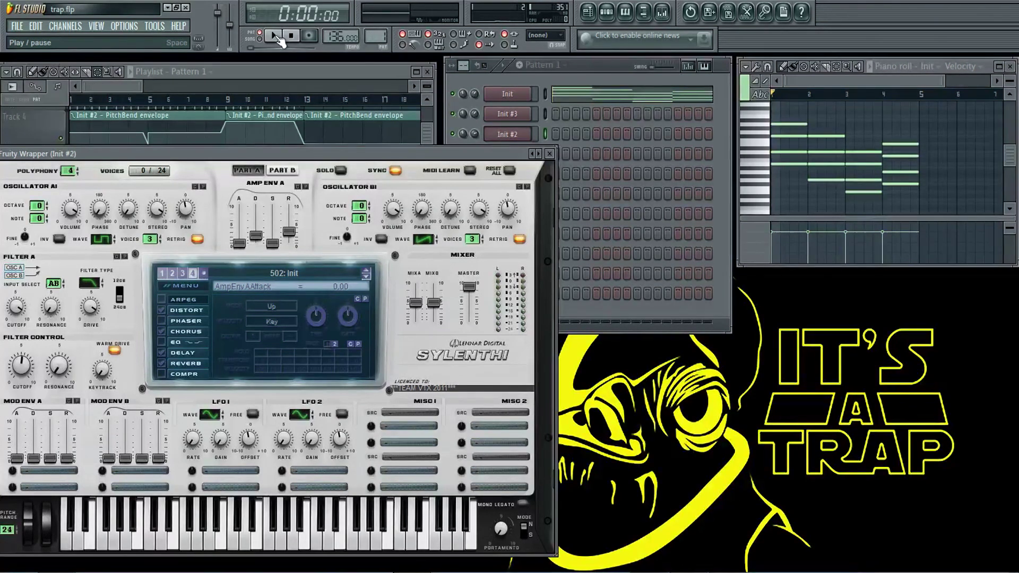
Play the Sylenth1 lead melody, move the Sylenth1 window, and open then close its preset menu
click(280, 39)
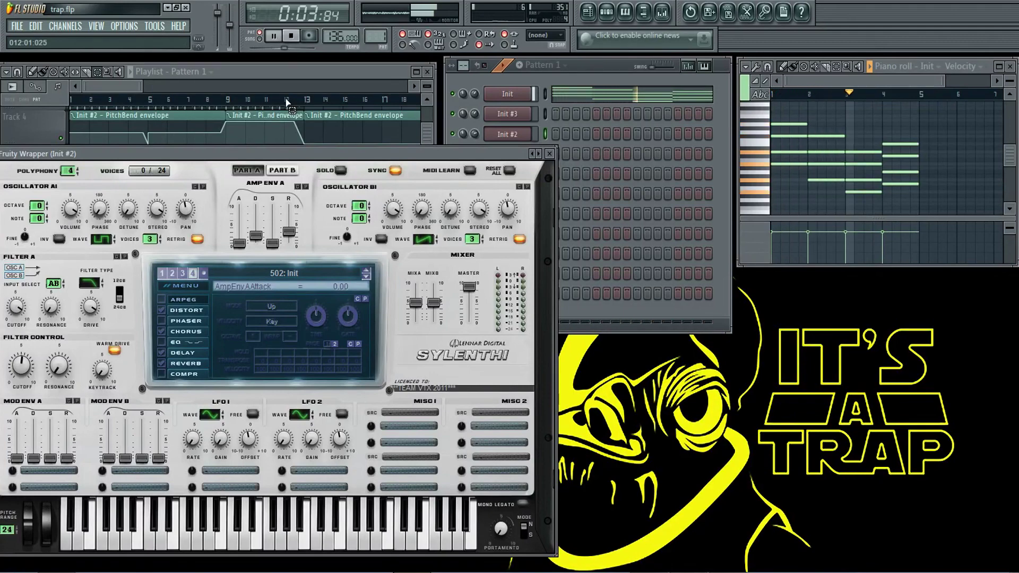
drag(274, 152, 304, 97)
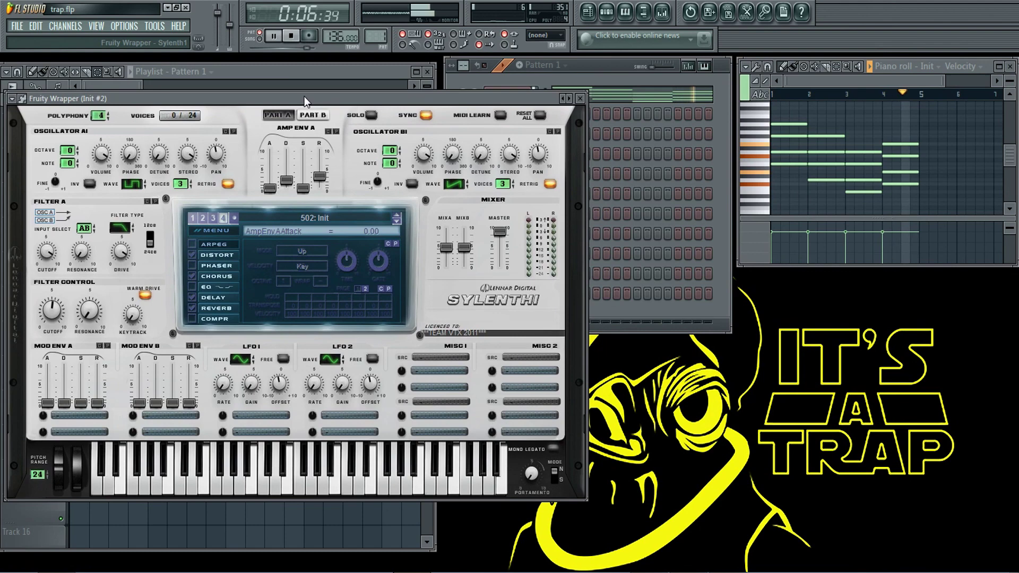
click(220, 231)
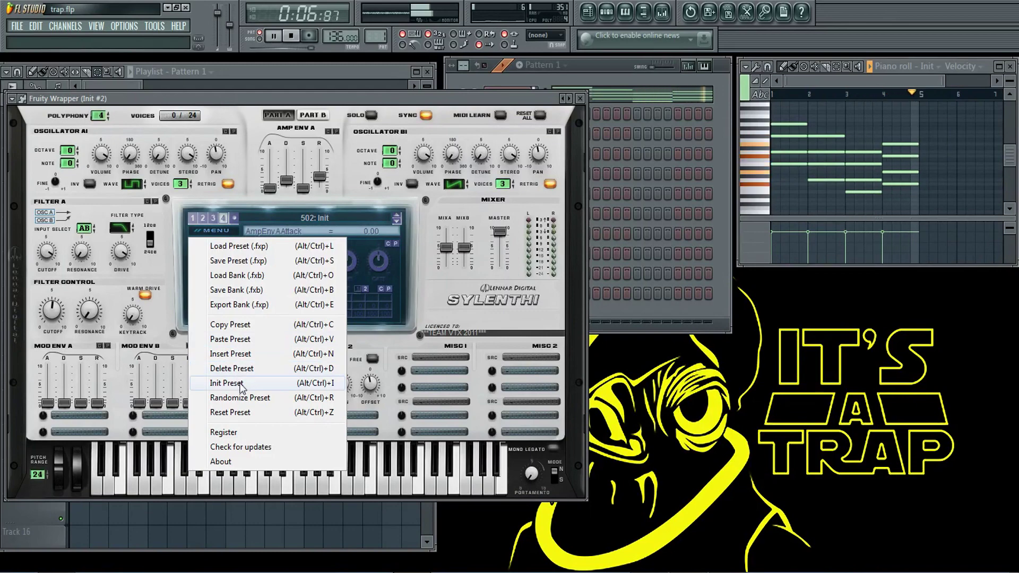
click(229, 102)
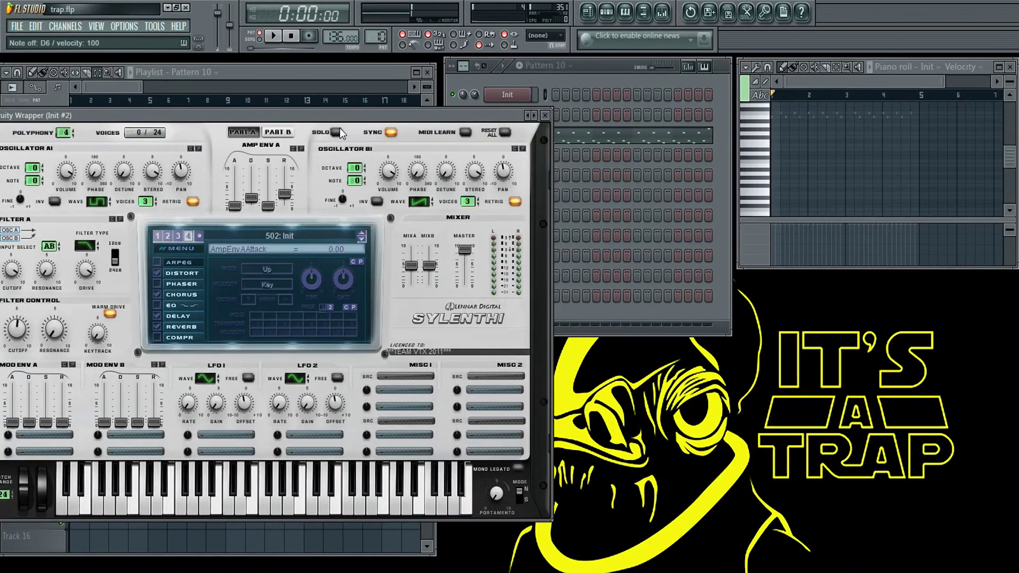
Play and stop the song to hear the 808 Bass Em Trap Kickerz pattern
key(space)
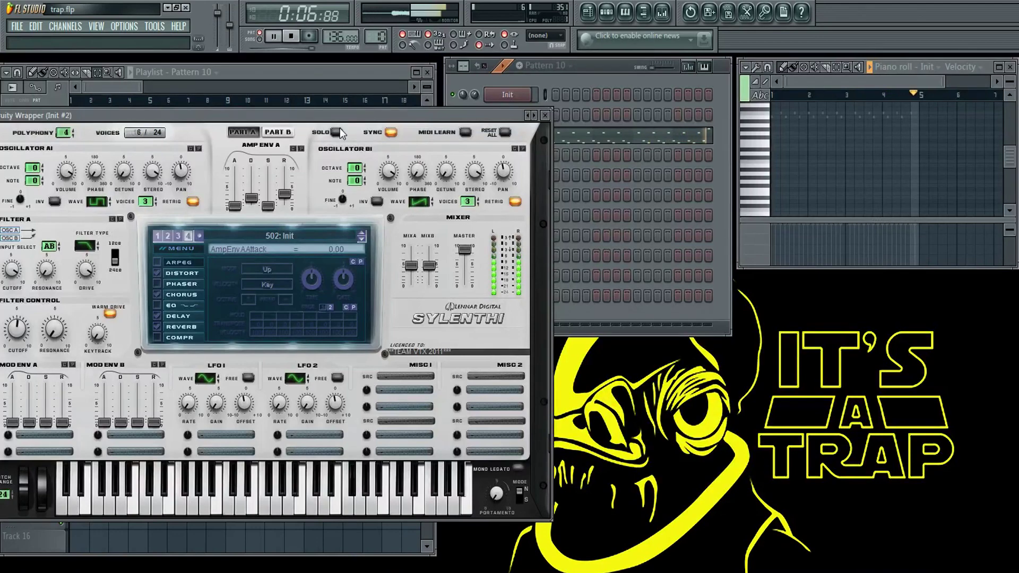
key(space)
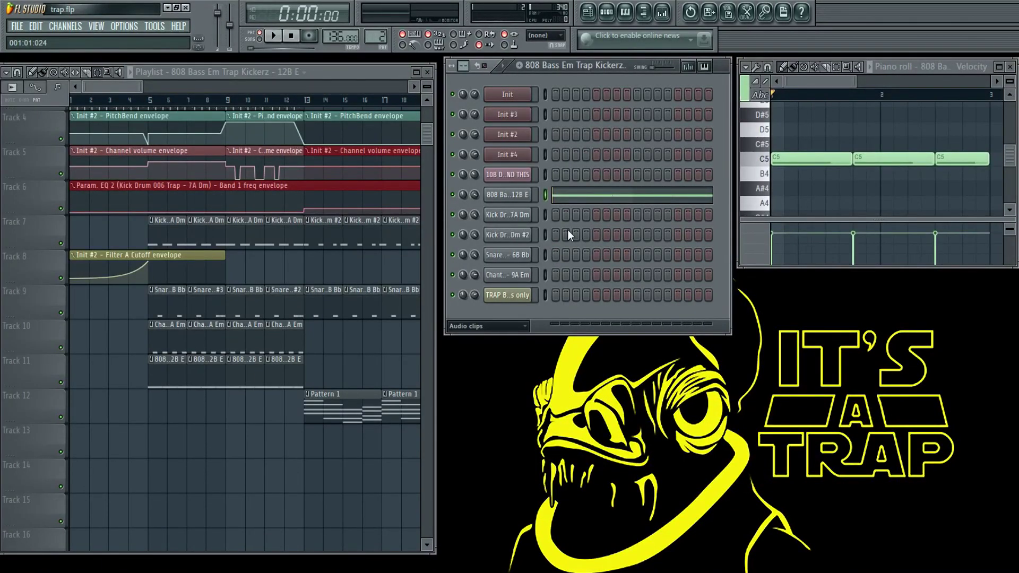
Play the 808 bass patterns and step through them to the Kick Drum 006 Trap pattern
key(space)
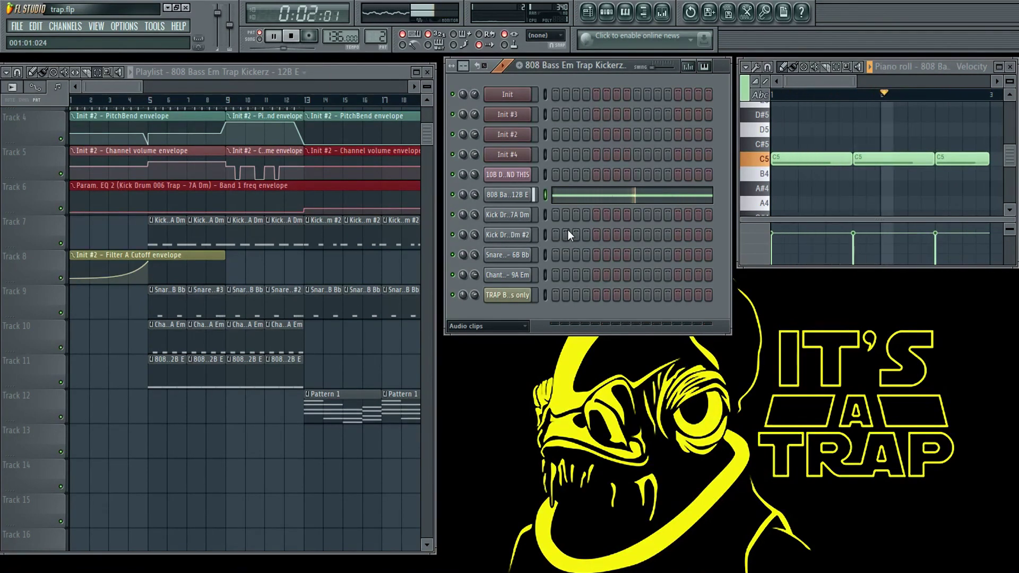
key(ctrl+shift+c)
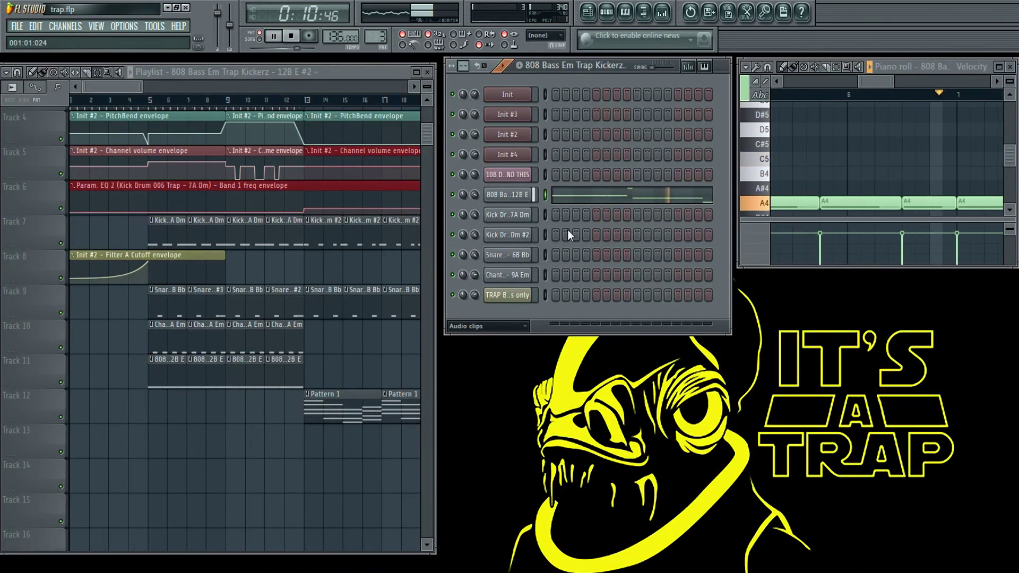
key(KP_Add)
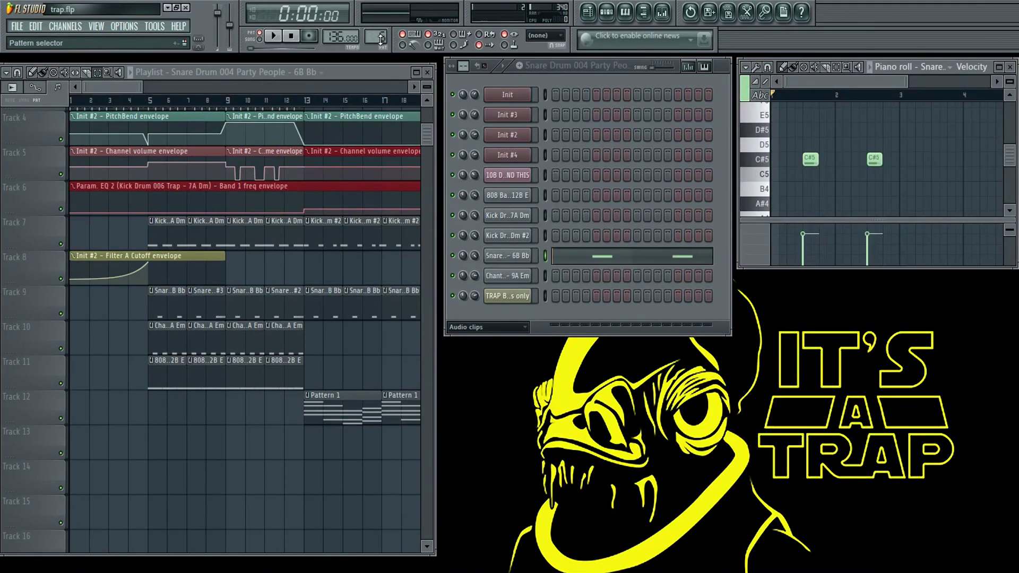
Play the snare-roll patterns, scrolling the pattern selector up toward Chant, then stop
key(space)
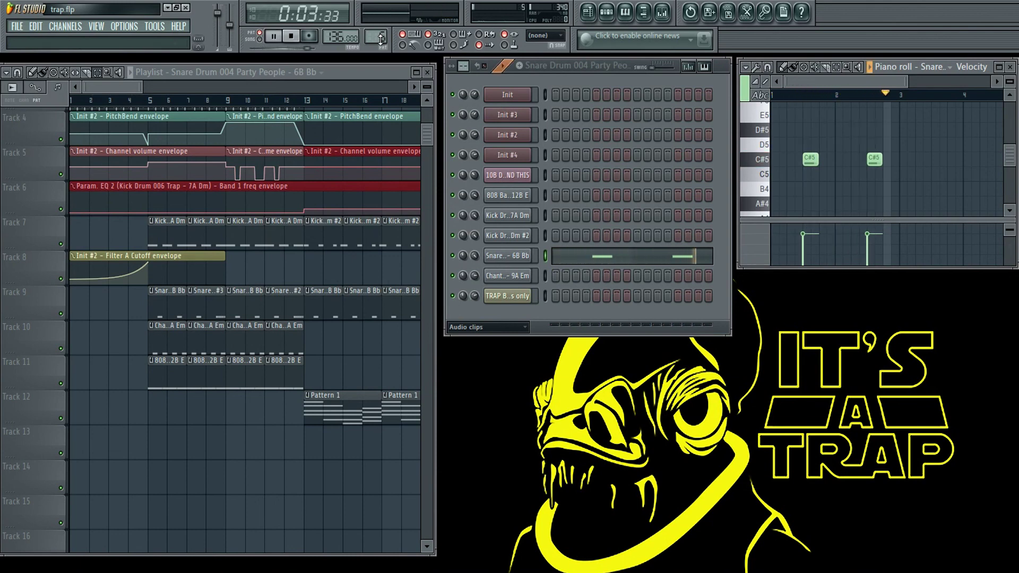
scroll(380, 38, up, 1)
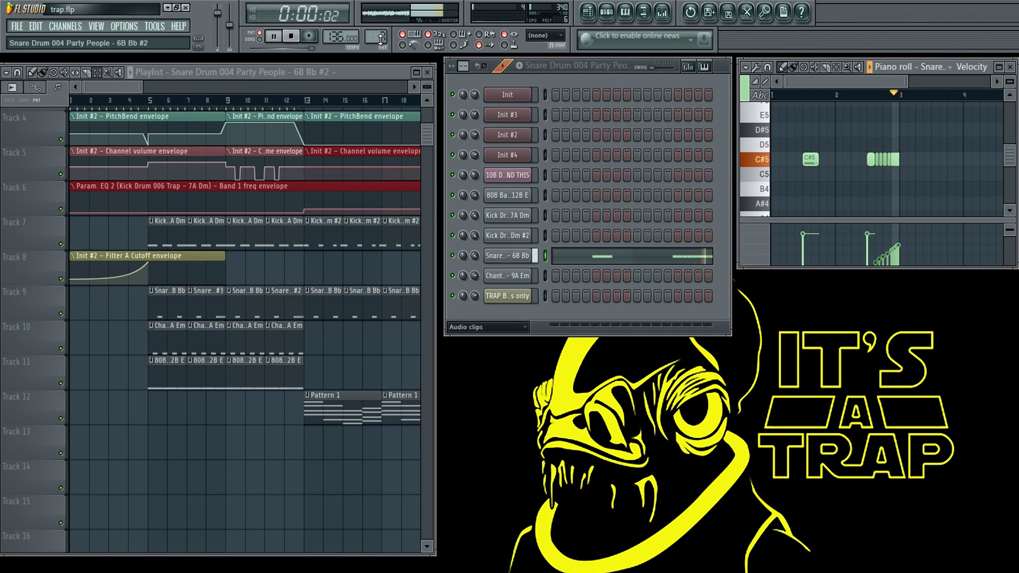
scroll(380, 39, up, 1)
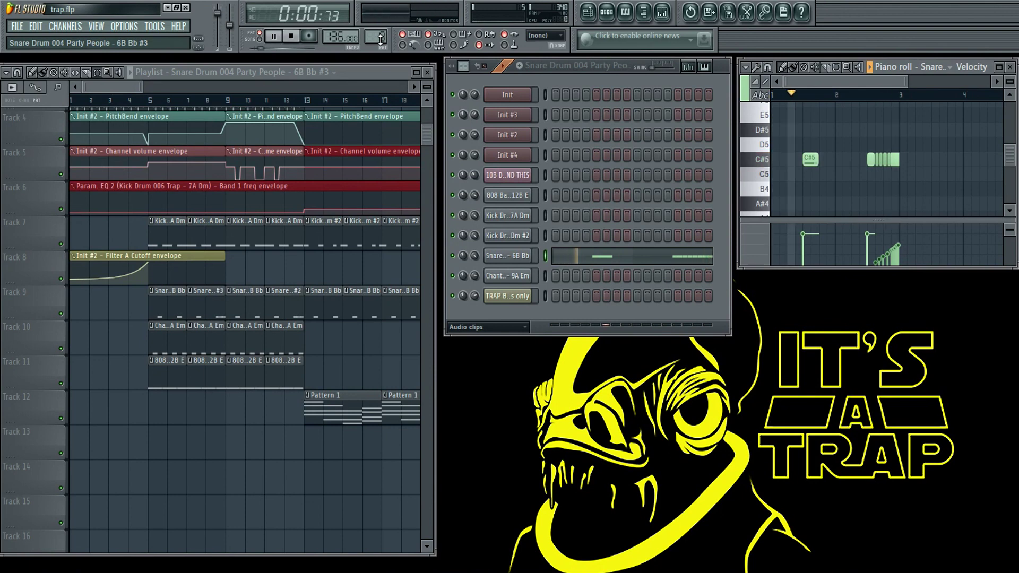
scroll(381, 39, up, 6)
click(273, 37)
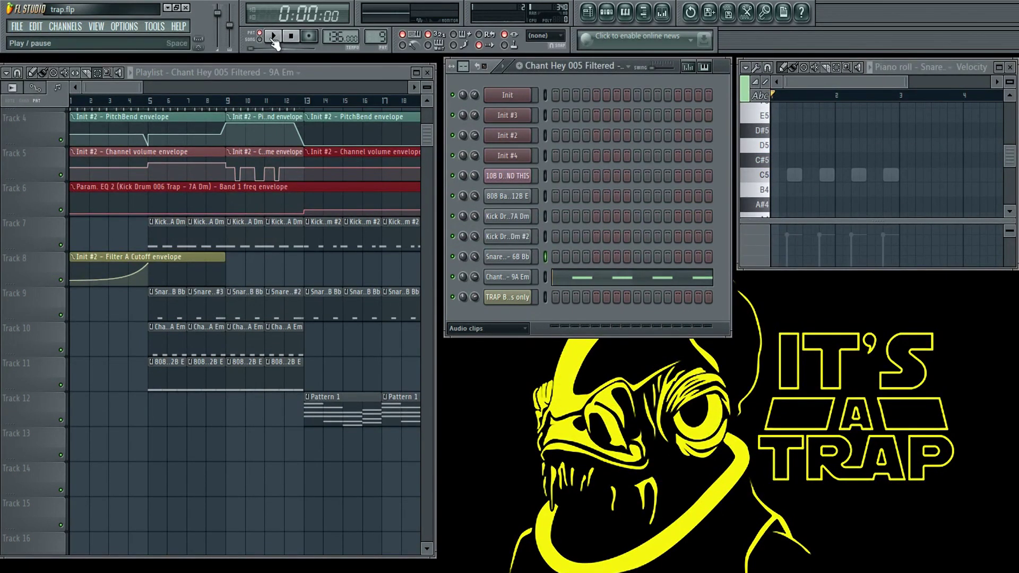
Play the Chant pattern and view it in the piano roll, then stop
click(273, 38)
click(653, 277)
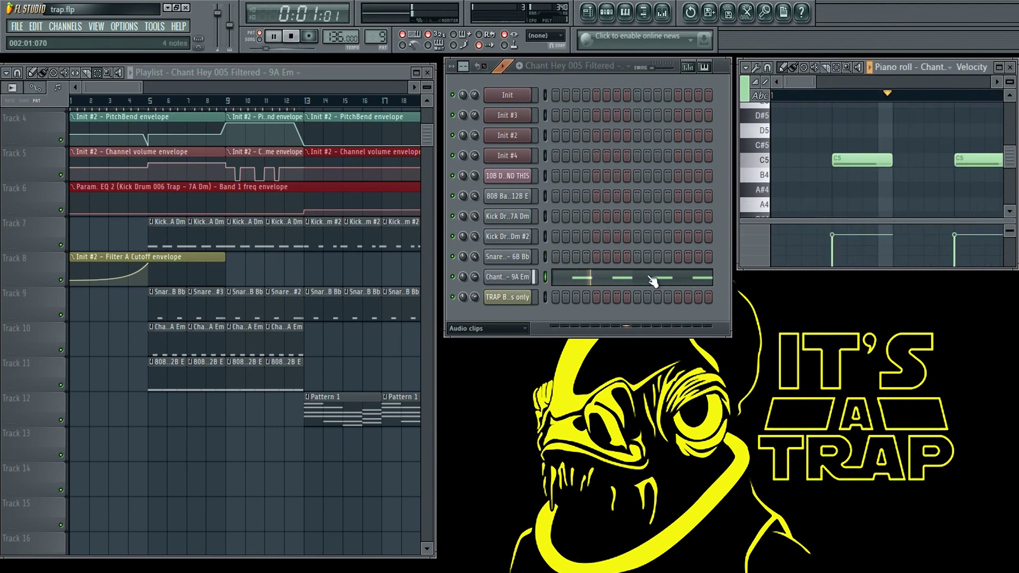
drag(880, 76, 819, 79)
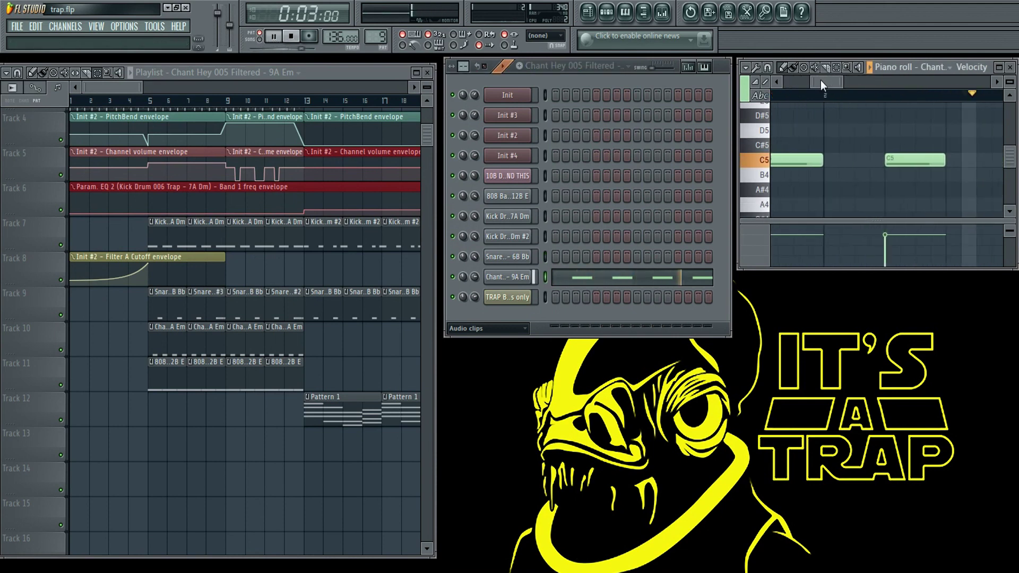
key(space)
drag(820, 81, 902, 85)
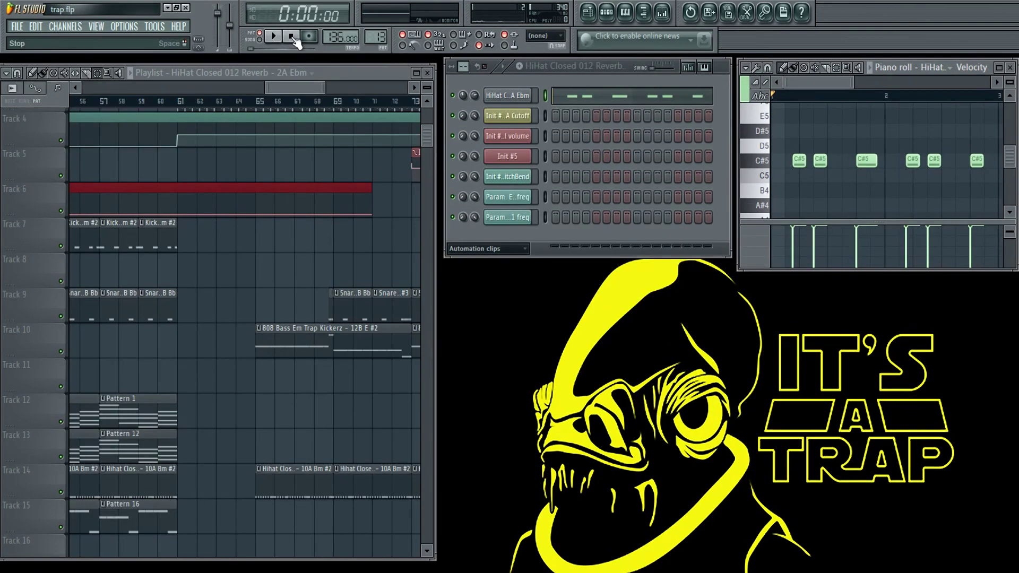
Play the hi-hat pattern, then step to the Hihat Closed 023 Headlines pattern
click(273, 35)
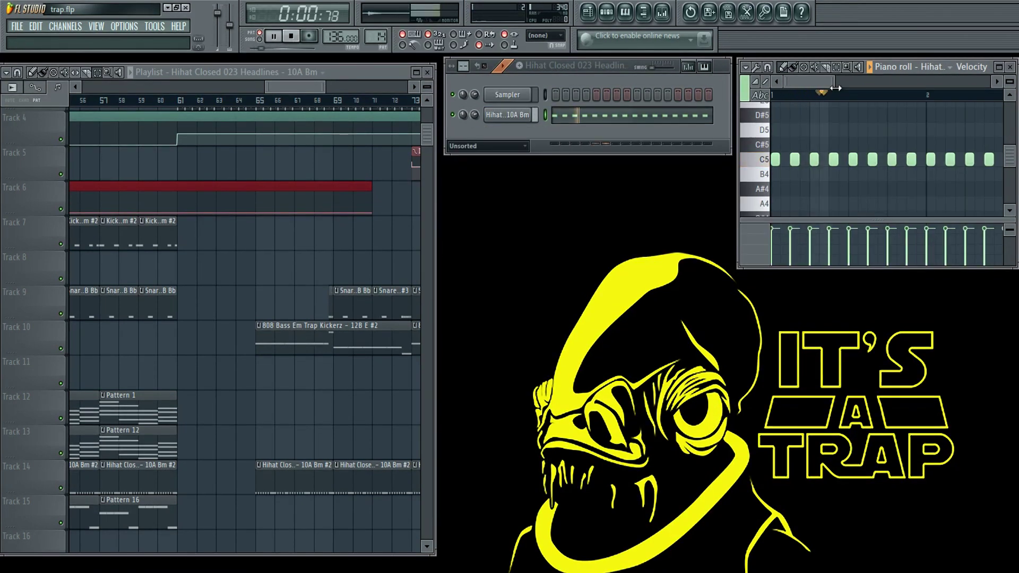
mouse_move(824, 85)
mouse_down()
mouse_move(841, 89)
mouse_move(833, 96)
mouse_up()
key(KP_Add)
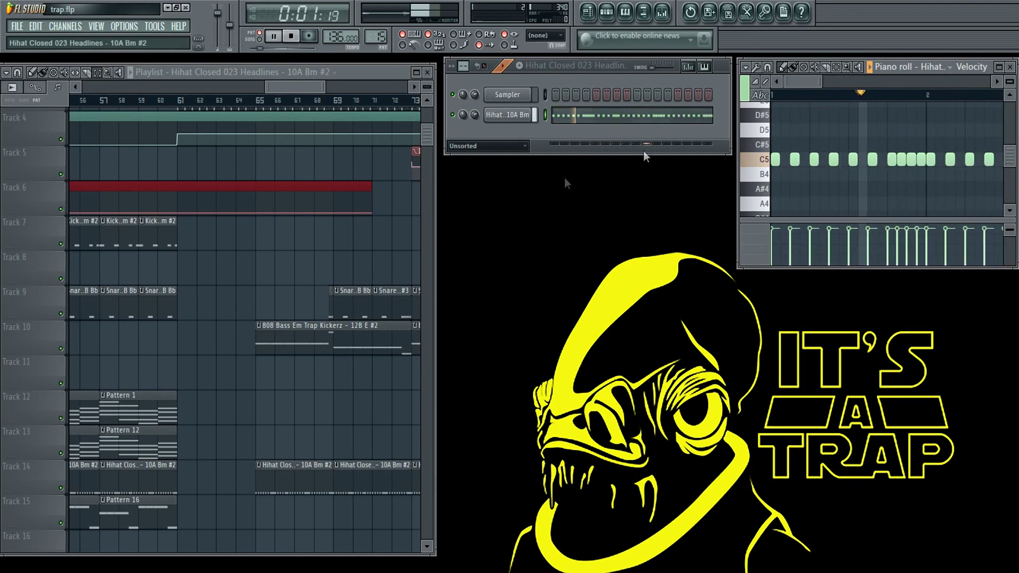
drag(801, 83, 877, 85)
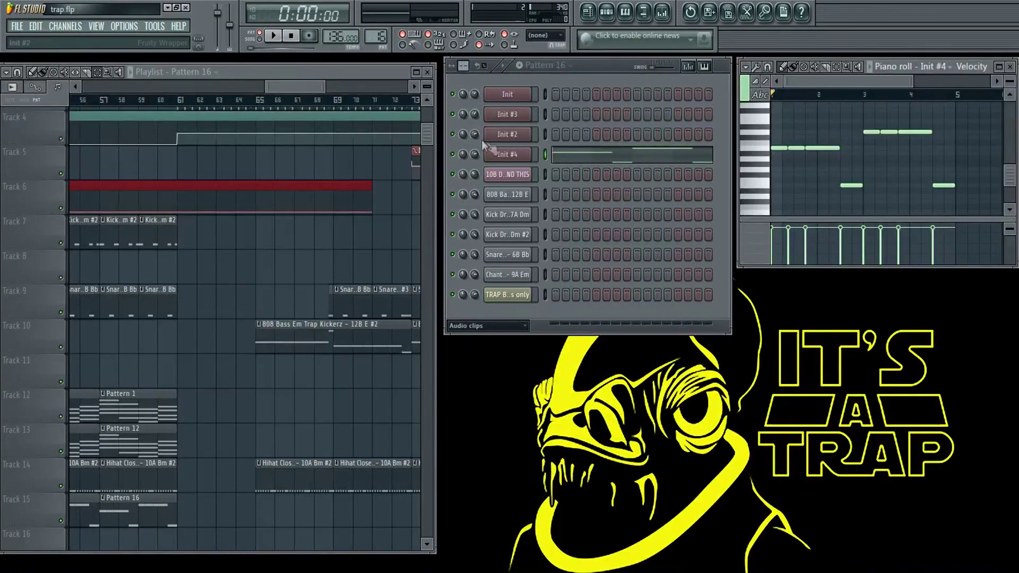
Open the Fruity Parametric EQ 2 on the Init #4 mixer insert
click(508, 155)
drag(477, 158, 300, 104)
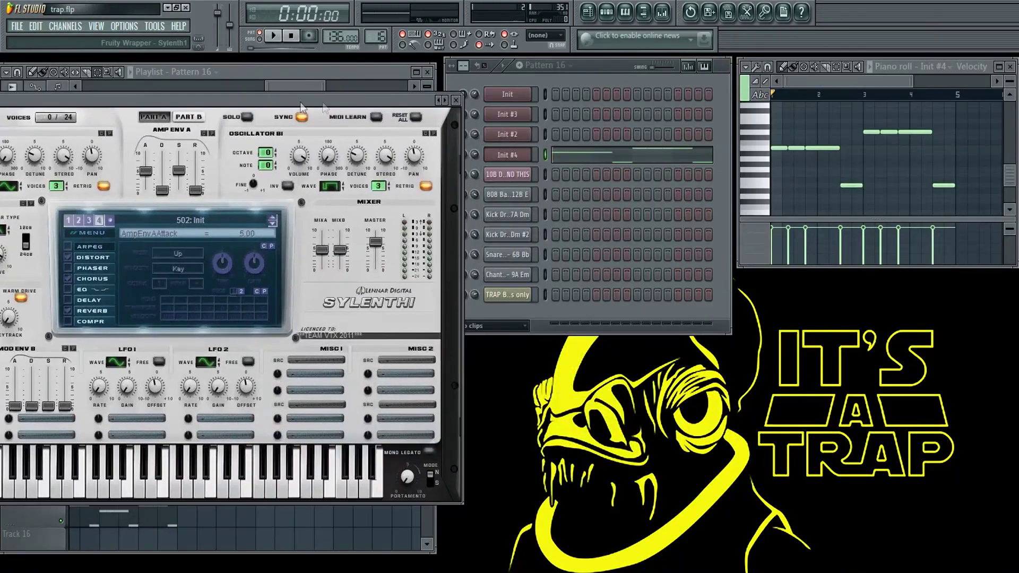
click(672, 11)
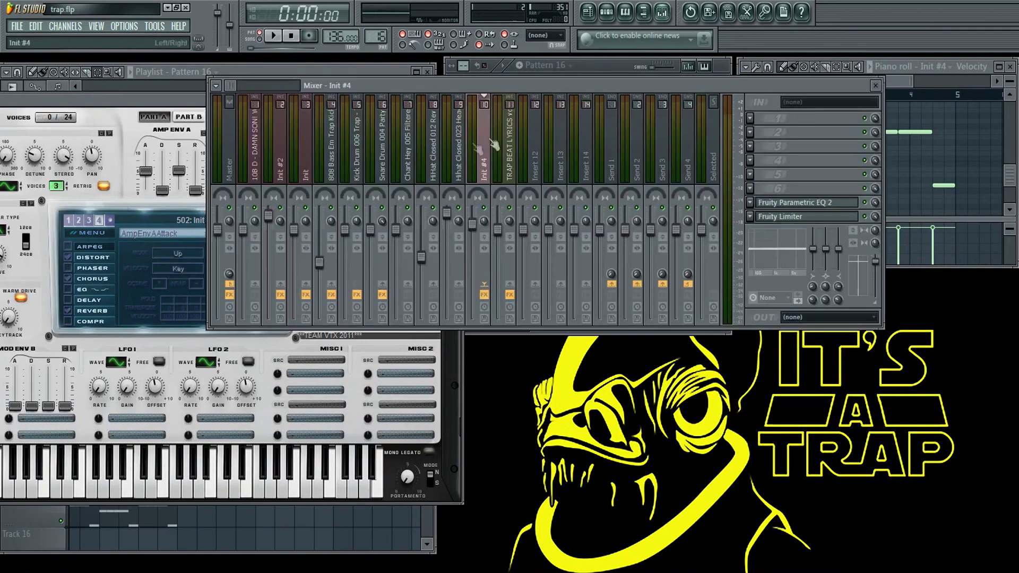
click(306, 169)
click(483, 160)
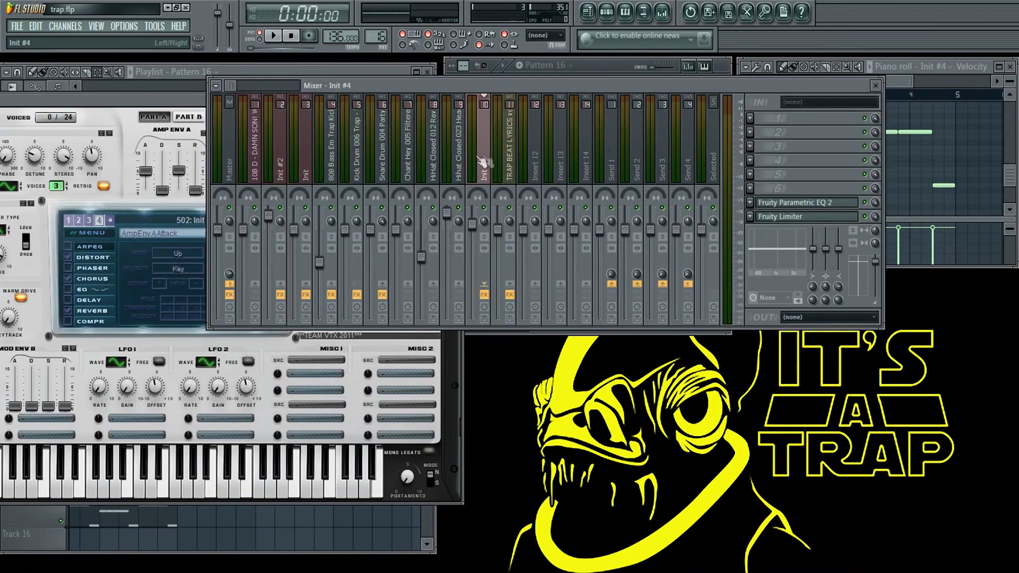
click(800, 205)
drag(497, 379, 405, 174)
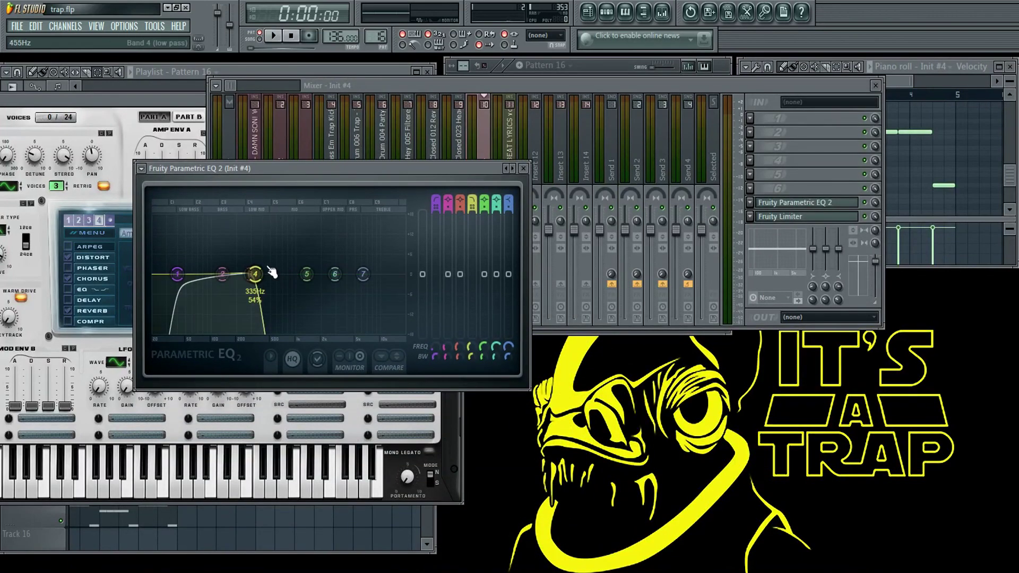
Play Pattern 16 through the EQ and move the mixer to the screen bottom
click(274, 37)
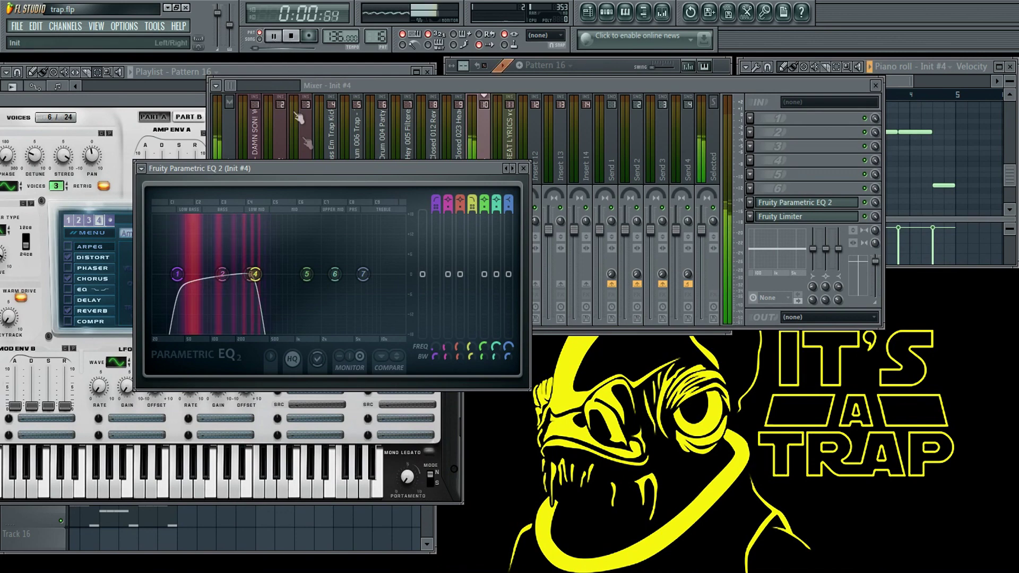
drag(689, 83, 619, 478)
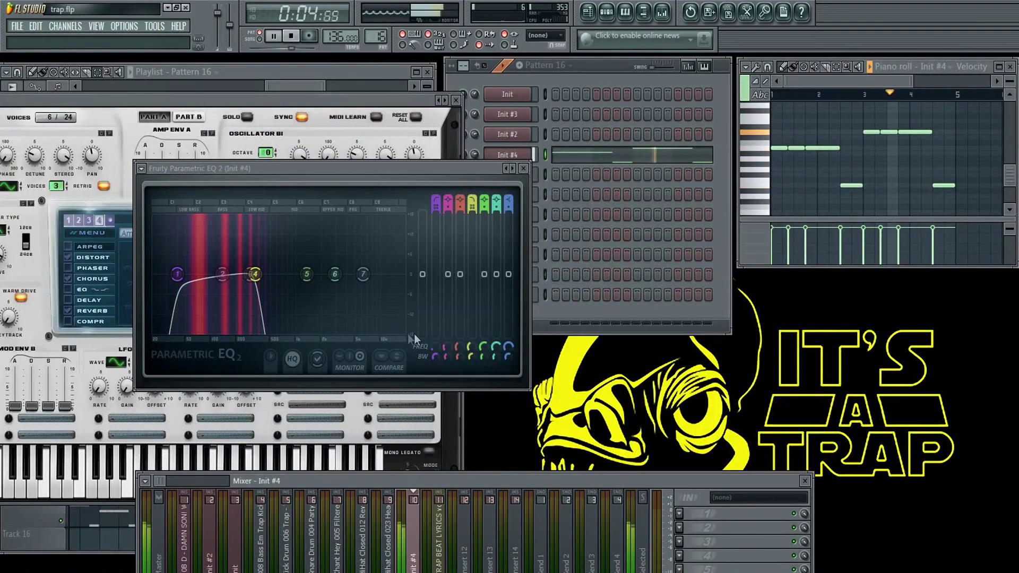
mouse_move(259, 291)
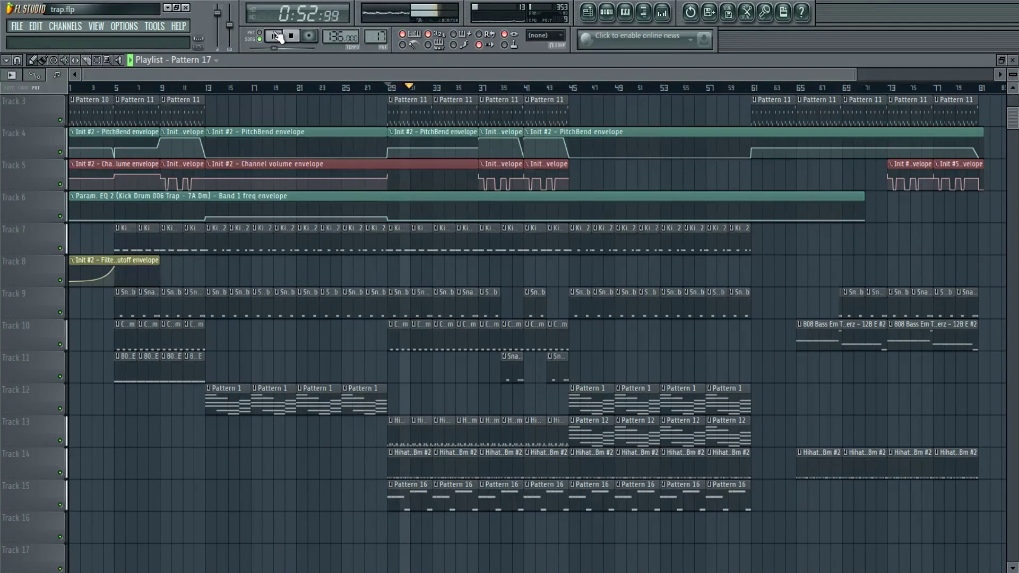
Jump the playhead to bars 44 and 67 to hear later sections, then stop
click(568, 88)
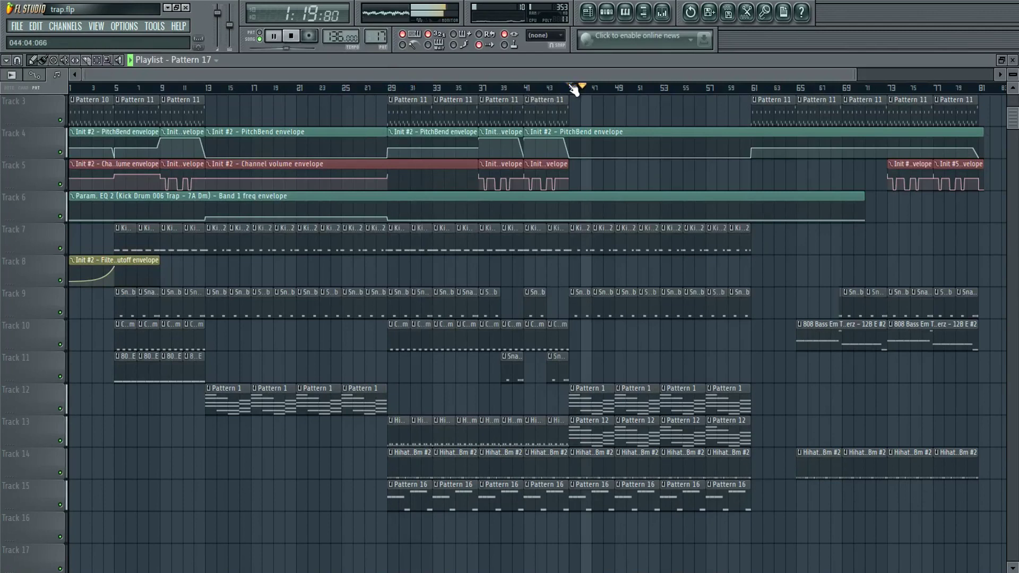
click(837, 88)
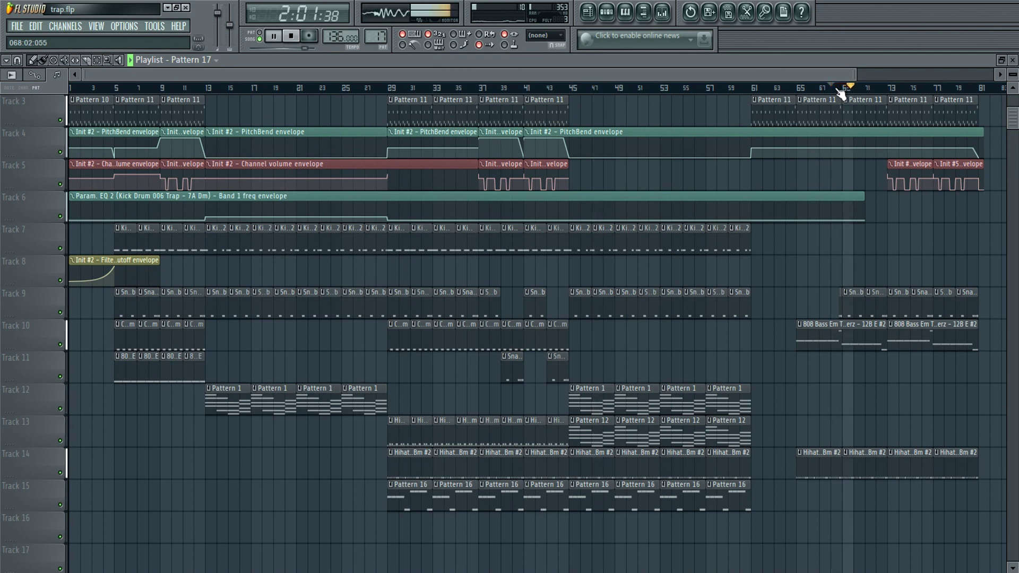
click(291, 35)
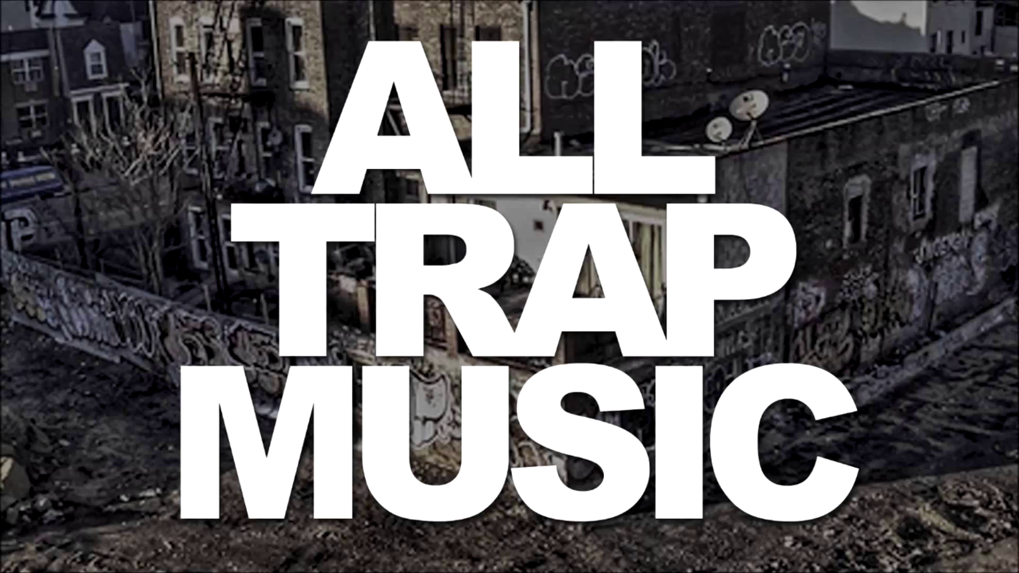
Play the whole trap arrangement from the beginning in the Playlist
click(274, 39)
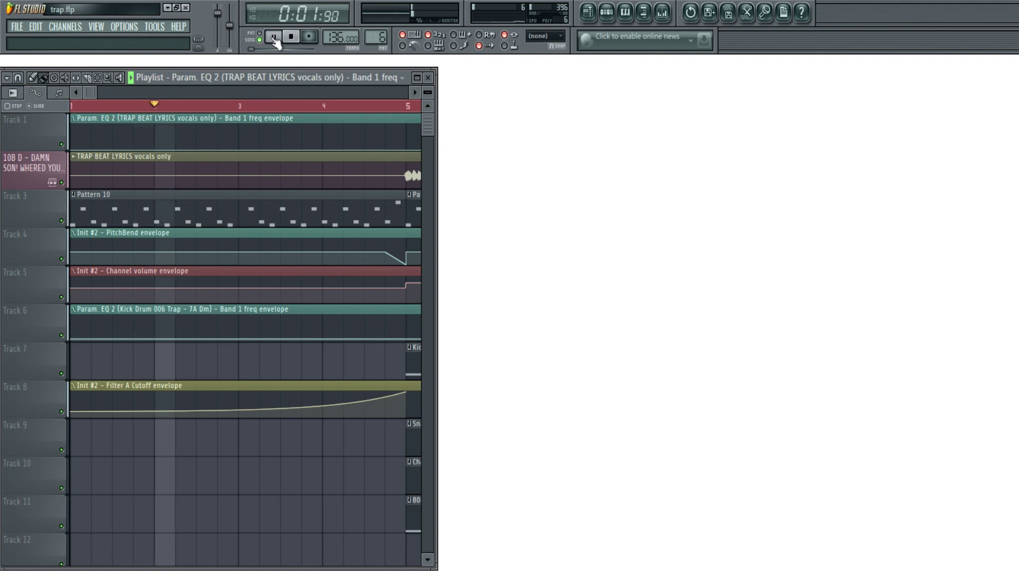